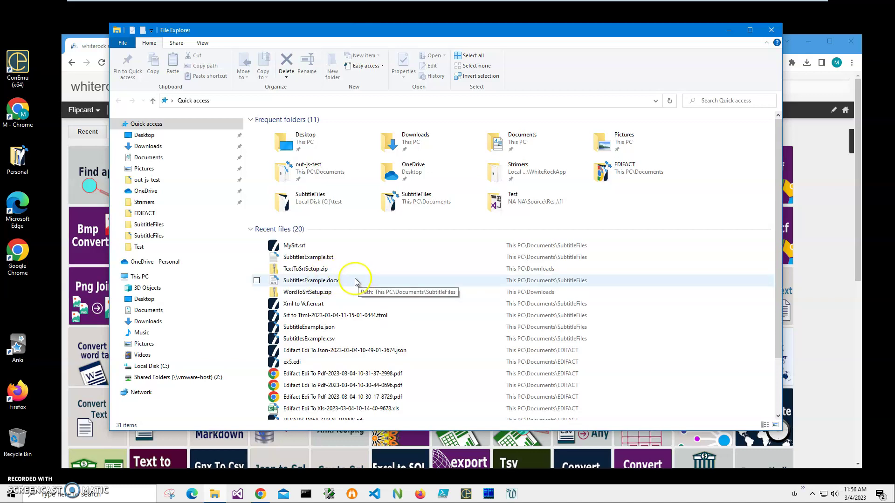
Step: Select SubtitlesExample.docx in File Explorer's Quick access recent files
{"action": "left_click", "coordinate": [313, 280]}
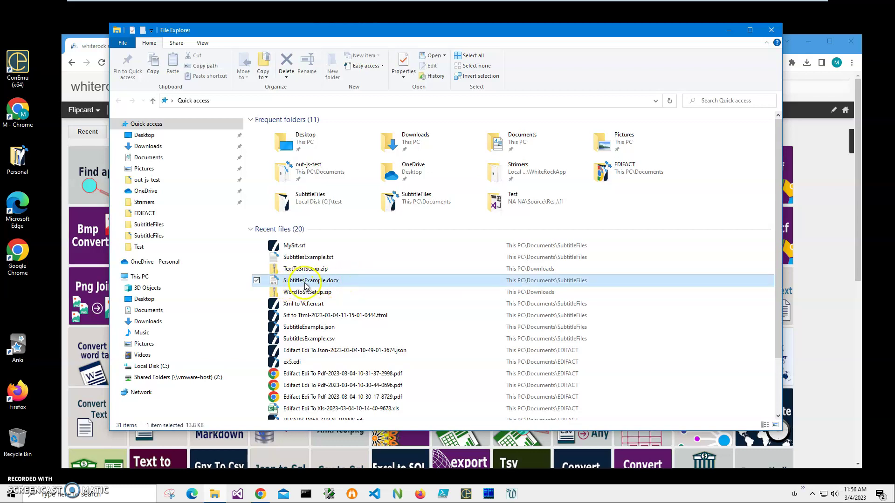
Step: Open SubtitlesExample.docx, narrow the StartTime column, then close it unsaved along with File Explorer
{"action": "double_click", "coordinate": [457, 282]}
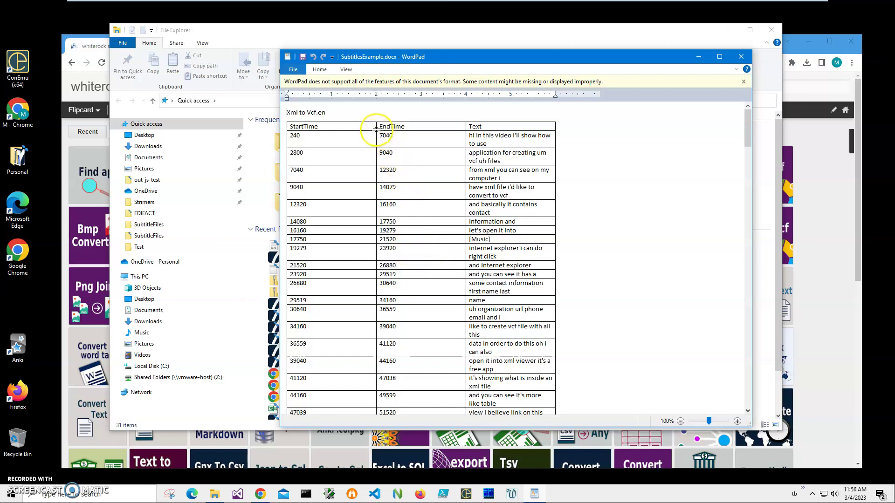
{"action": "left_click_drag", "start_coordinate": [375, 127], "coordinate": [336, 127]}
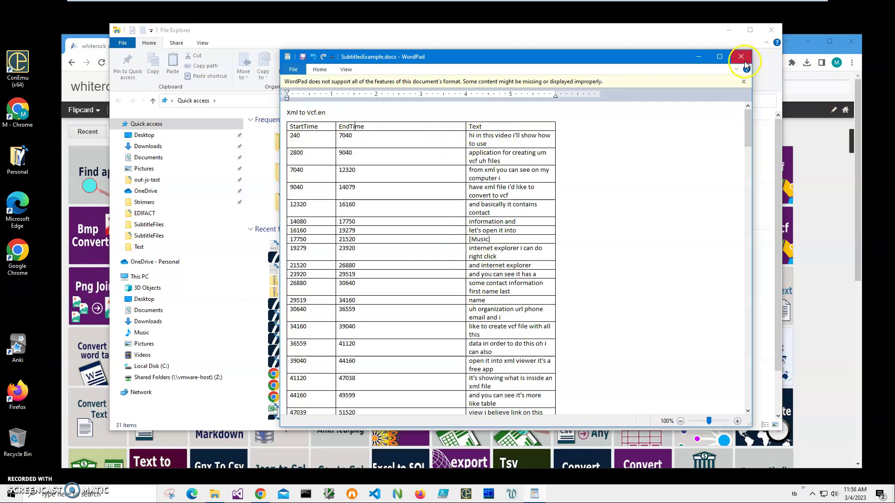
{"action": "left_click_drag", "start_coordinate": [747, 121], "coordinate": [748, 409]}
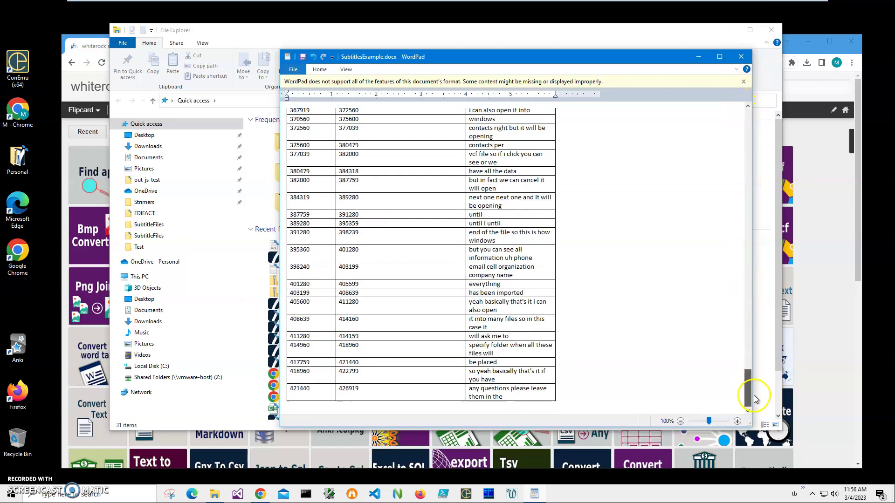
{"action": "left_click", "coordinate": [742, 55]}
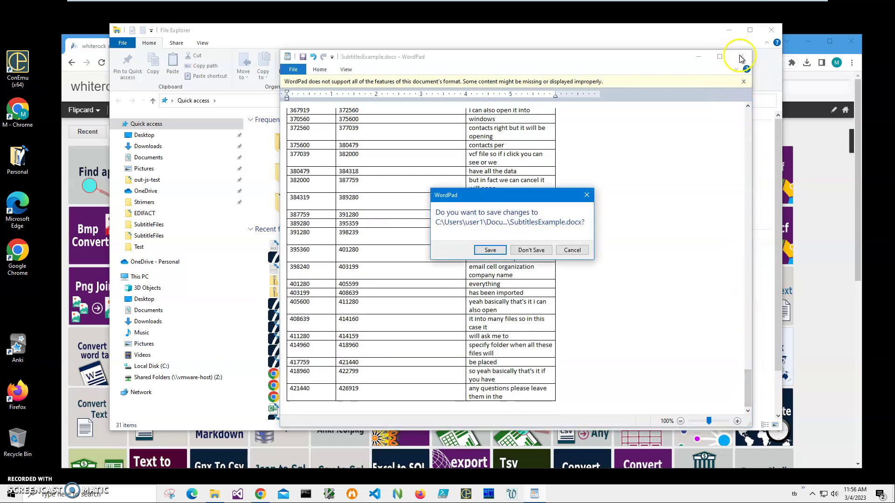
{"action": "left_click", "coordinate": [540, 238]}
{"action": "left_click", "coordinate": [772, 30]}
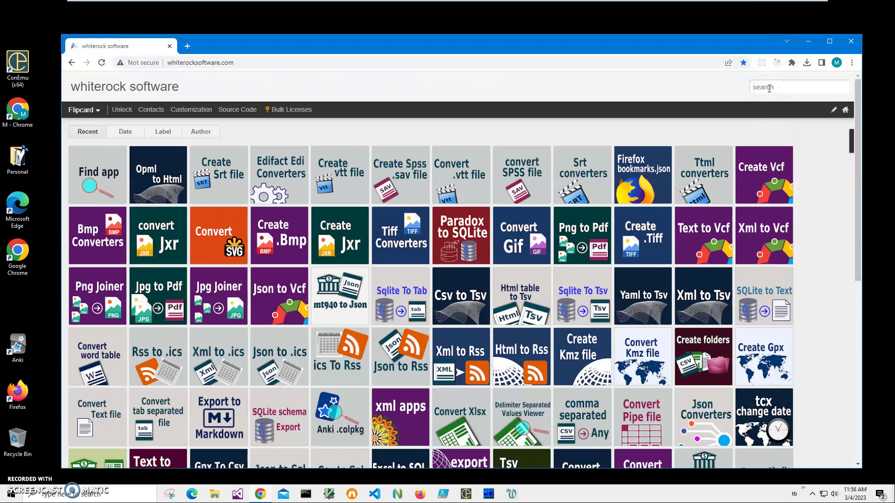
Step: Search the whiterock site for srt and open the '10 ways to create srt file' article
{"action": "left_click", "coordinate": [769, 87]}
{"action": "type", "text": "sr"}
{"action": "type", "text": "t"}
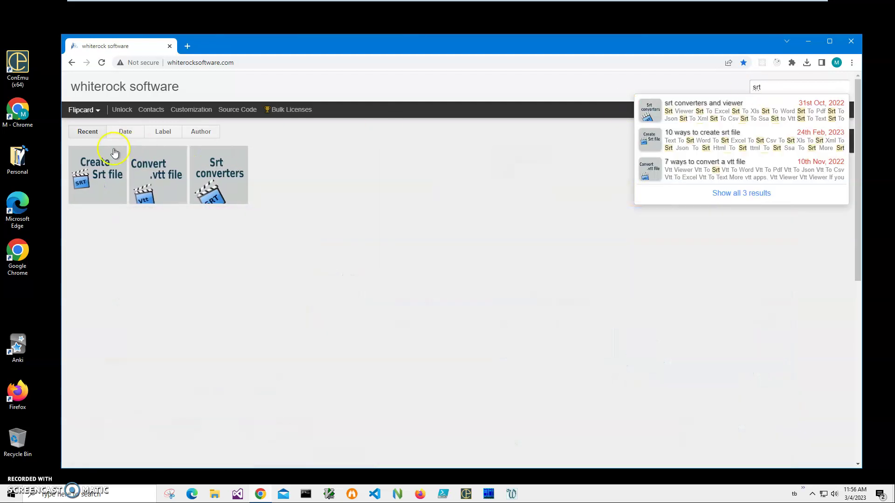
{"action": "left_click", "coordinate": [107, 165]}
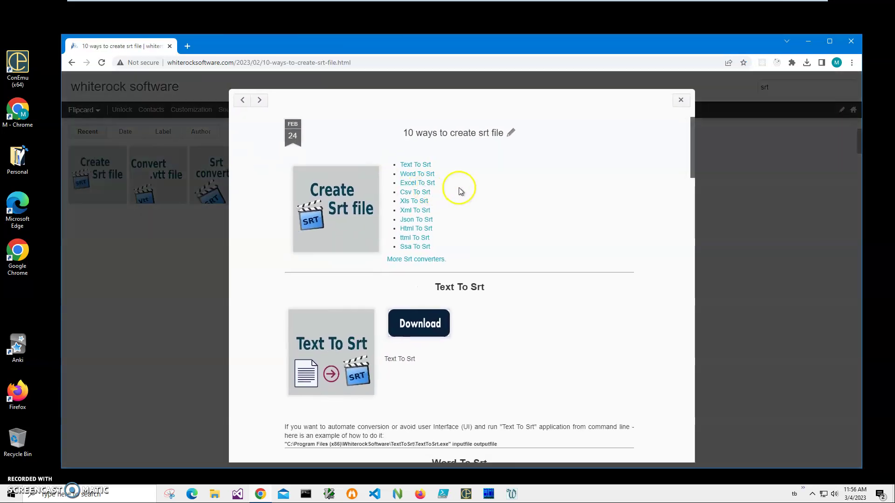
Step: Download the Word To Srt installer and open WordToSrtSetup (1).zip from Chrome's downloads
{"action": "left_click", "coordinate": [427, 180]}
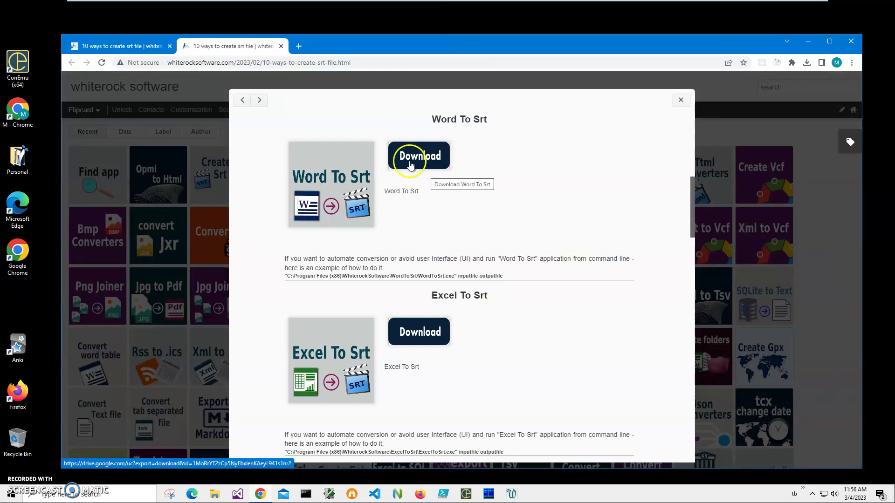
{"action": "left_click", "coordinate": [420, 156]}
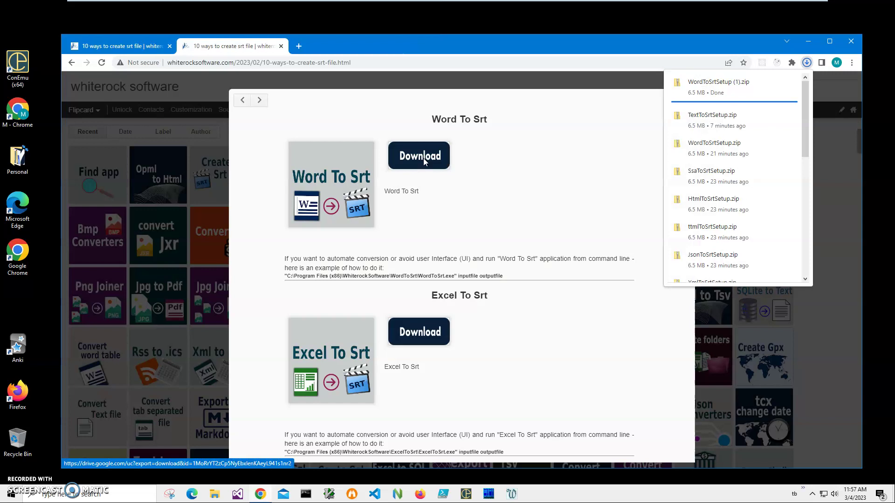
{"action": "left_click", "coordinate": [705, 87]}
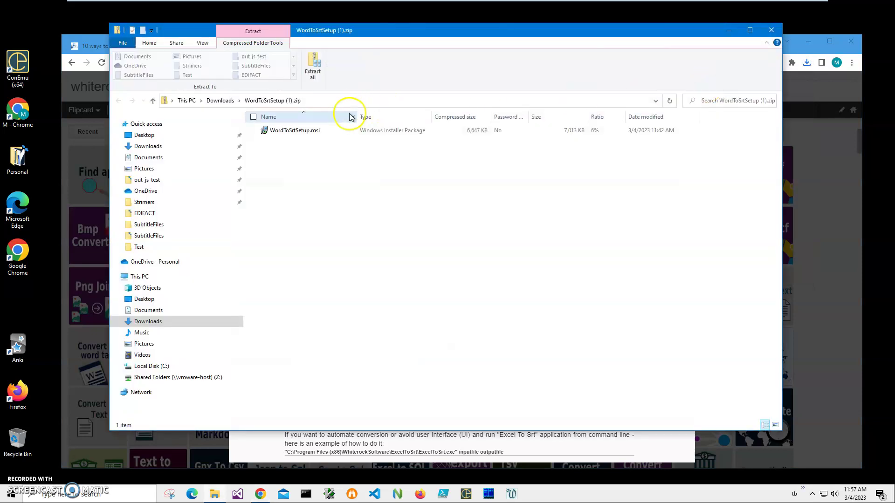
Step: Run WordToSrtSetup.msi past the unknown-publisher warning and complete the setup wizard
{"action": "double_click", "coordinate": [303, 133]}
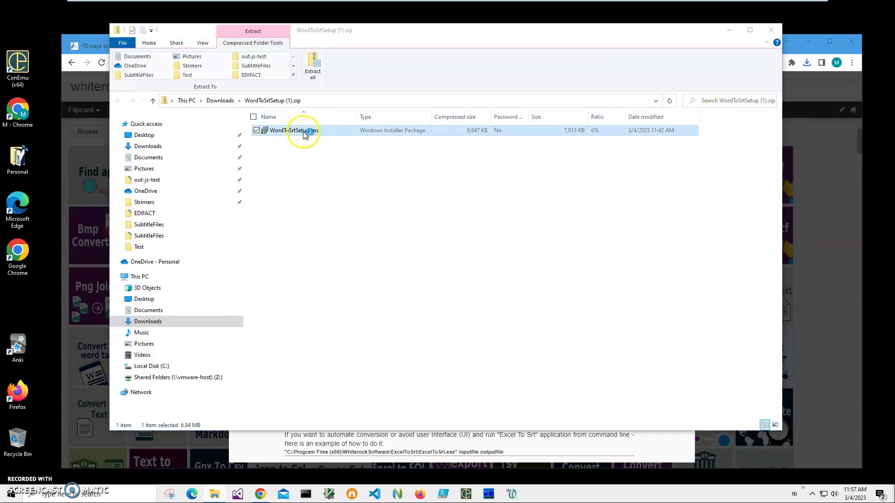
{"action": "left_click", "coordinate": [343, 180]}
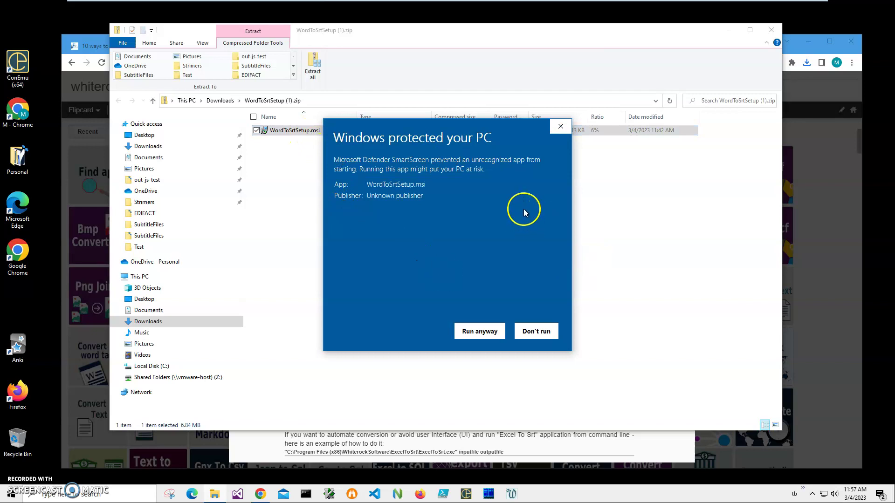
{"action": "left_click_drag", "start_coordinate": [426, 197], "coordinate": [334, 196]}
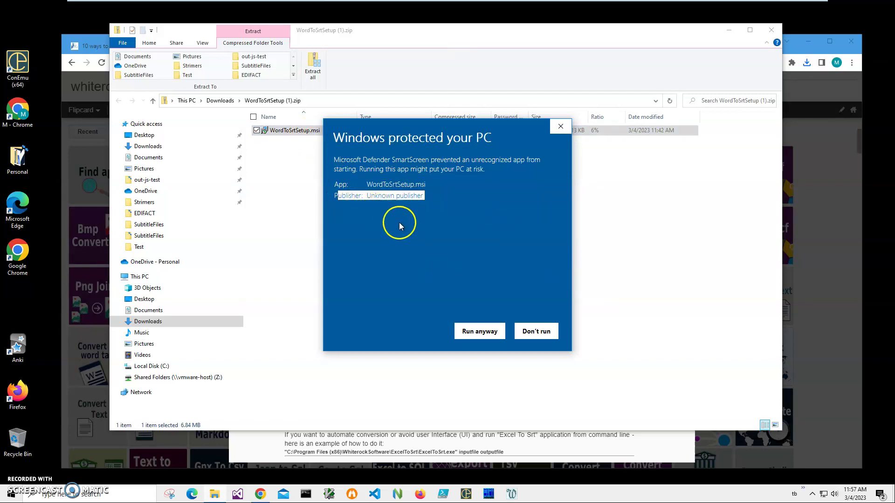
{"action": "left_click", "coordinate": [479, 332]}
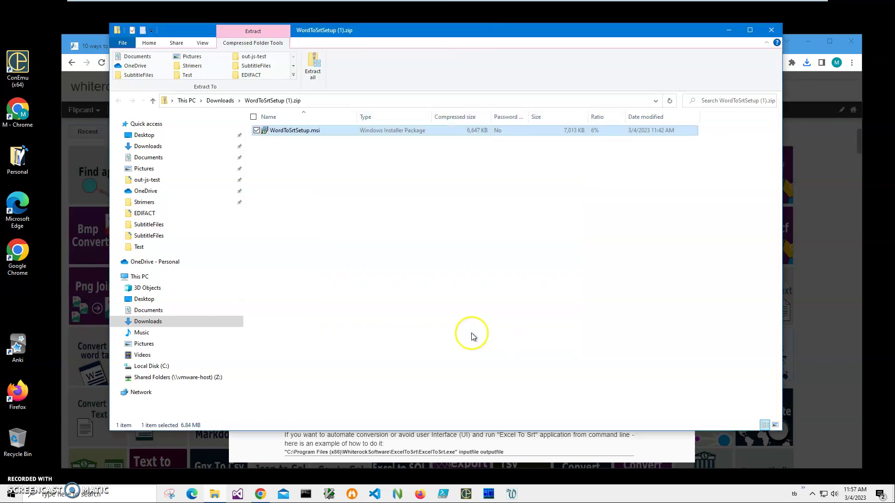
{"action": "left_click", "coordinate": [491, 322]}
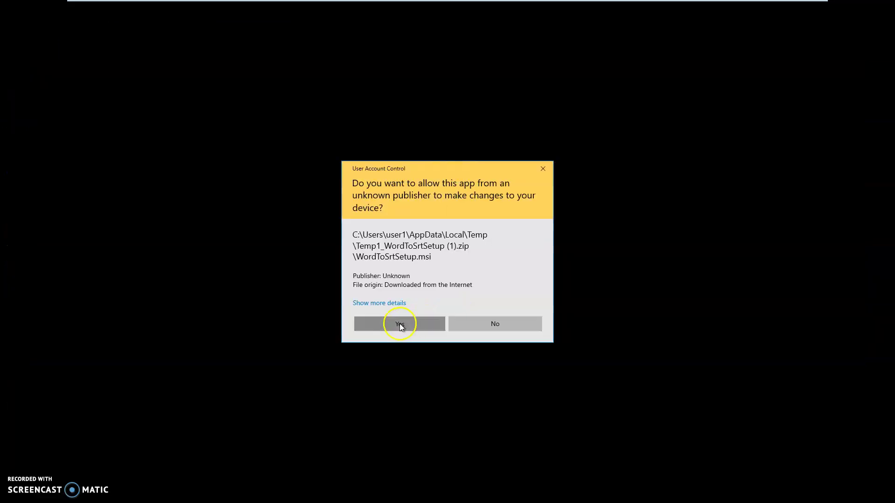
{"action": "left_click", "coordinate": [399, 323]}
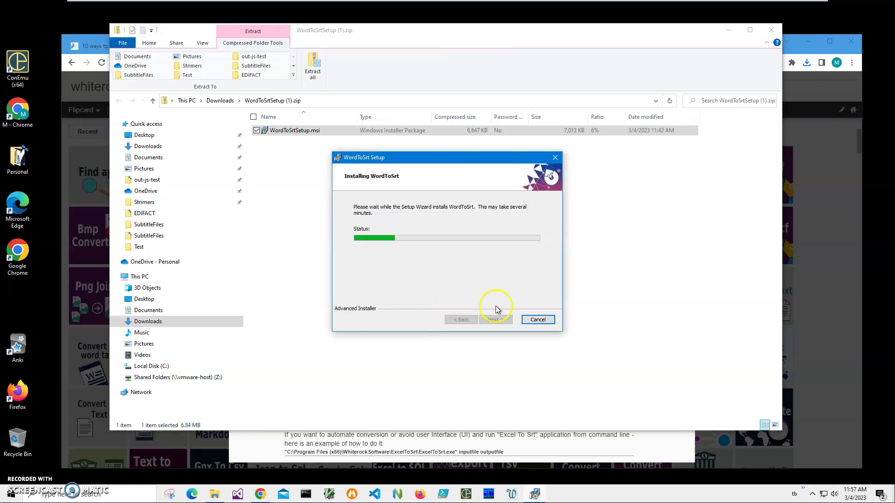
{"action": "left_click", "coordinate": [496, 319]}
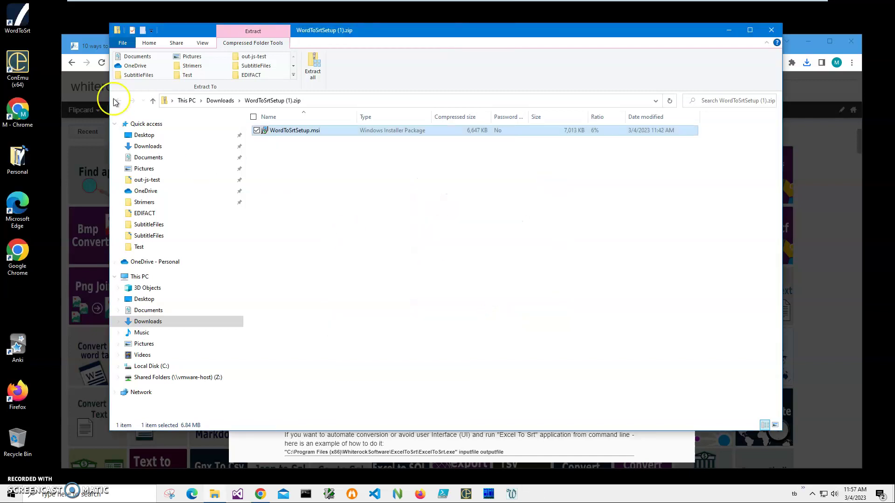
Step: Select the new WordToSrt desktop shortcut and close File Explorer and Chrome
{"action": "left_click", "coordinate": [18, 17]}
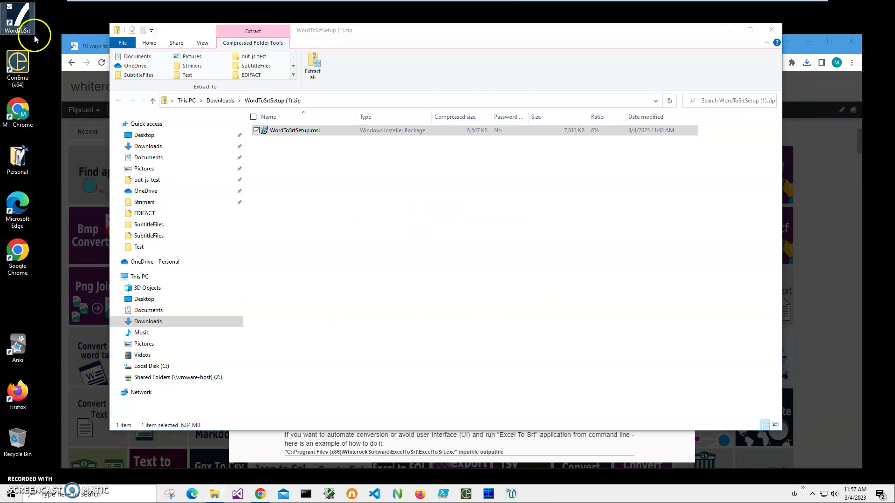
{"action": "left_click", "coordinate": [772, 42]}
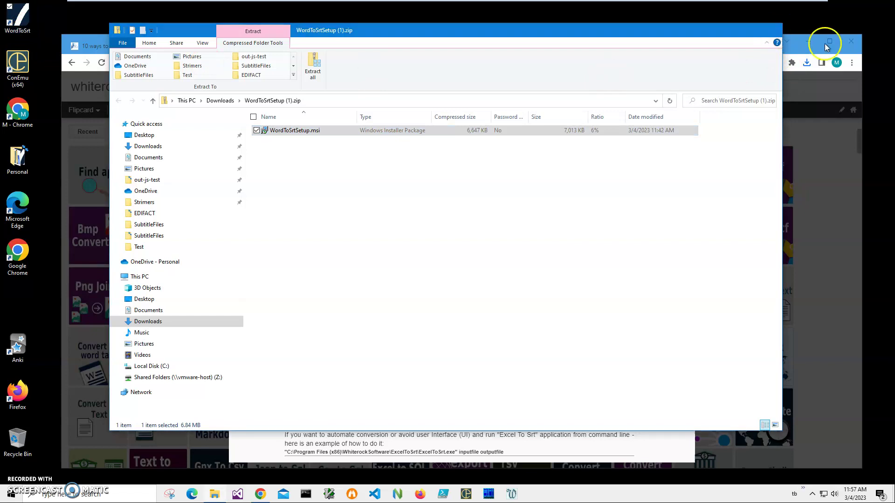
{"action": "left_click", "coordinate": [851, 43]}
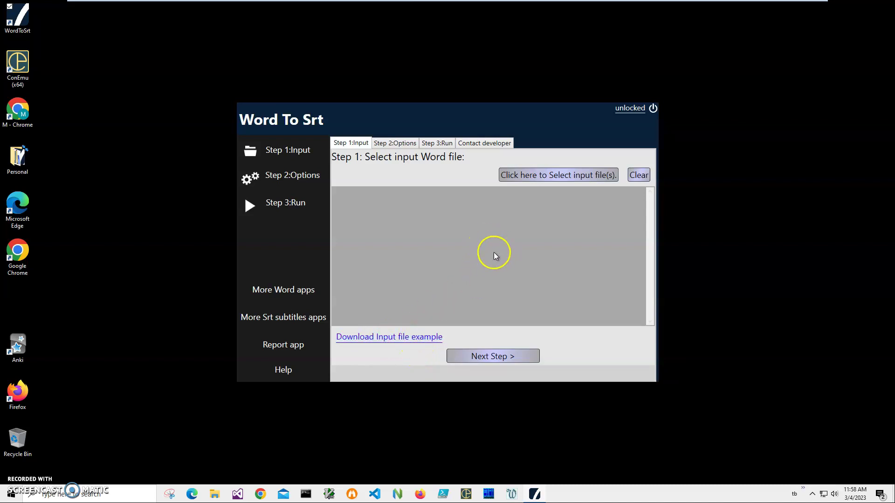
Step: Bring up the input file picker with 'Click here to Select input file(s)'
{"action": "left_click", "coordinate": [532, 176]}
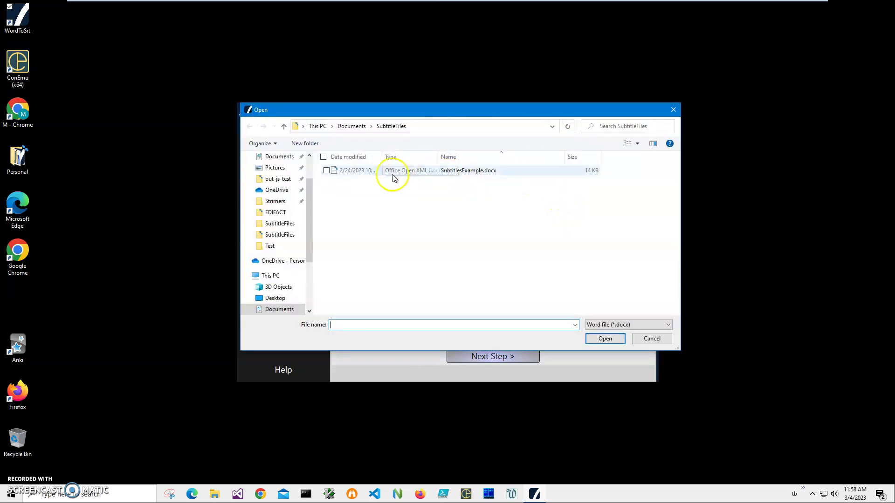
Step: Load SubtitlesExample.docx as the input file and advance to Step 2 options
{"action": "left_click", "coordinate": [378, 170]}
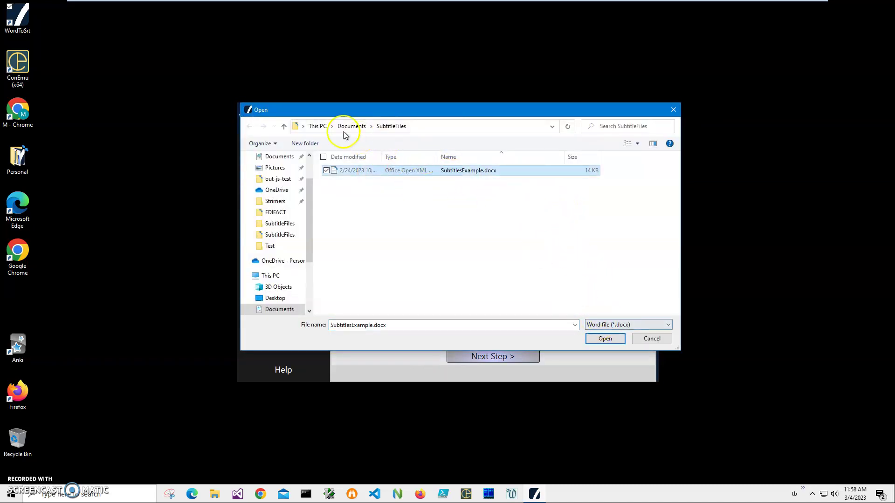
{"action": "left_click", "coordinate": [605, 338]}
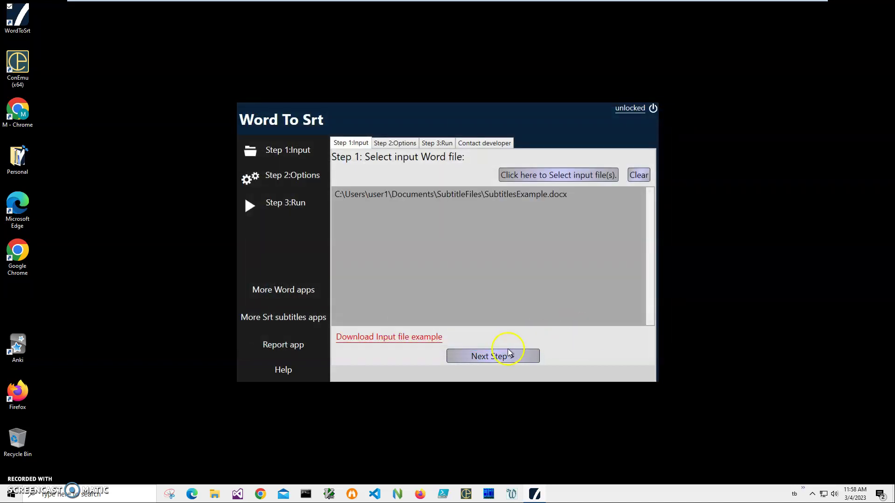
{"action": "left_click", "coordinate": [492, 356]}
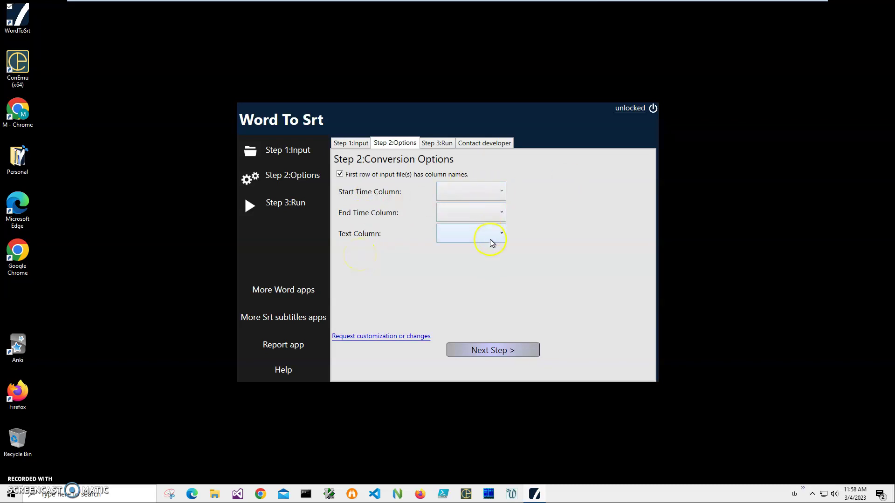
Step: Map the start, end and text columns to StartTime, EndTime and Text, then continue
{"action": "left_click", "coordinate": [495, 193]}
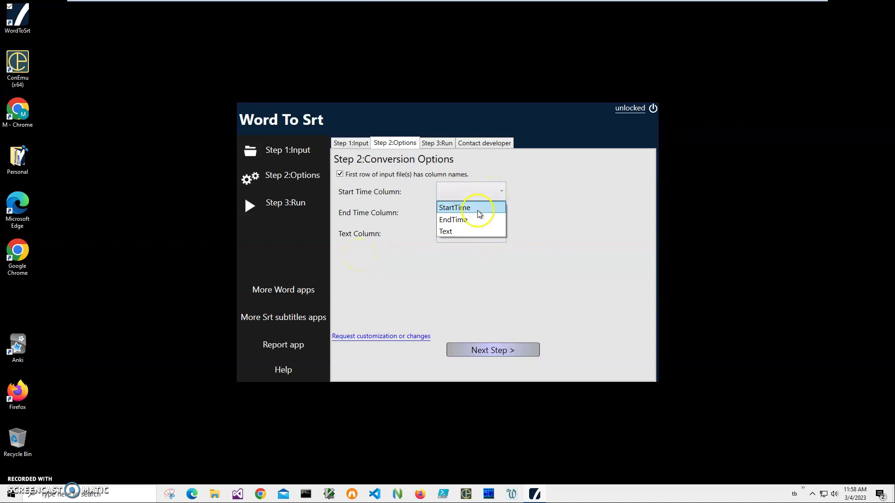
{"action": "left_click", "coordinate": [479, 210]}
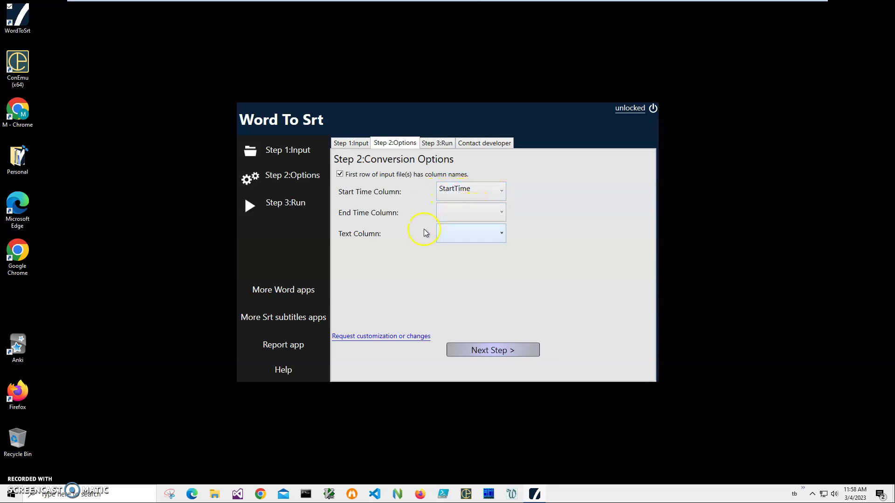
{"action": "left_click", "coordinate": [465, 213]}
{"action": "left_click", "coordinate": [461, 243]}
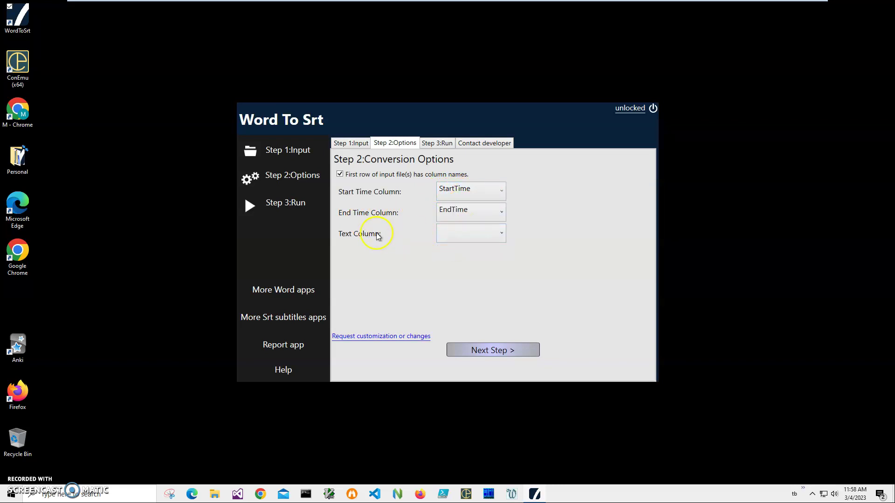
{"action": "left_click", "coordinate": [465, 235]}
{"action": "left_click", "coordinate": [459, 275]}
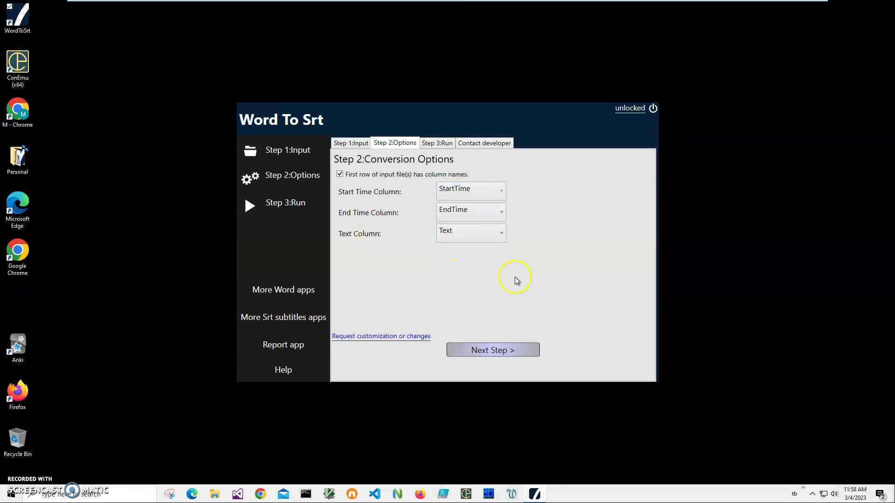
{"action": "left_click", "coordinate": [514, 350]}
Step: Run the conversion and save the output as Word To Srt.srt, stripping the timestamp
{"action": "left_click", "coordinate": [606, 171]}
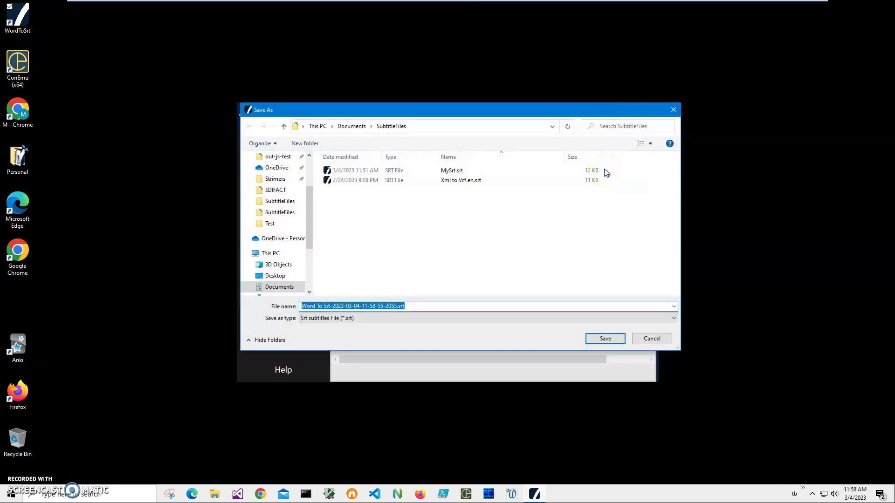
{"action": "left_click", "coordinate": [396, 307]}
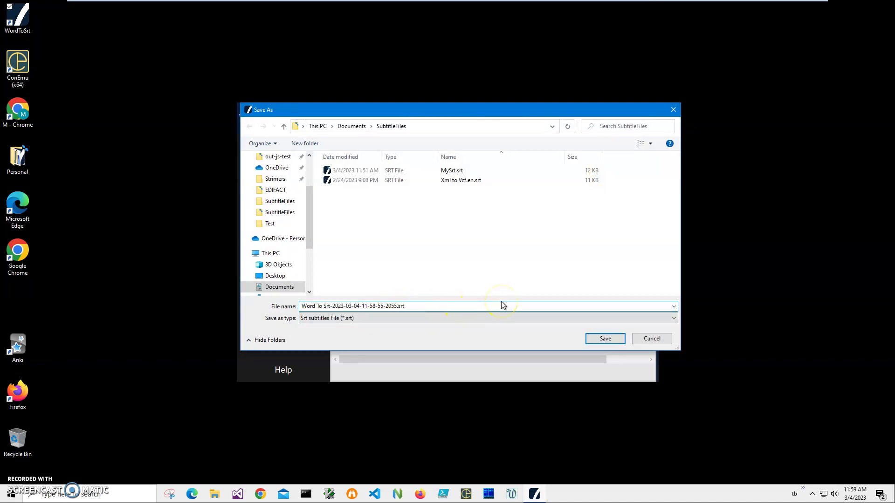
{"action": "key", "text": "ctrl+shift+Left"}
{"action": "key", "text": "ctrl+shift+Left"}
{"action": "key", "text": "ctrl+shift+Left"}
{"action": "key", "text": "ctrl+shift+Left"}
{"action": "key", "text": "ctrl+shift+Left"}
{"action": "key", "text": "ctrl+shift+Left"}
{"action": "key", "text": "ctrl+shift+Left"}
{"action": "key", "text": "BackSpace"}
{"action": "left_click", "coordinate": [604, 338]}
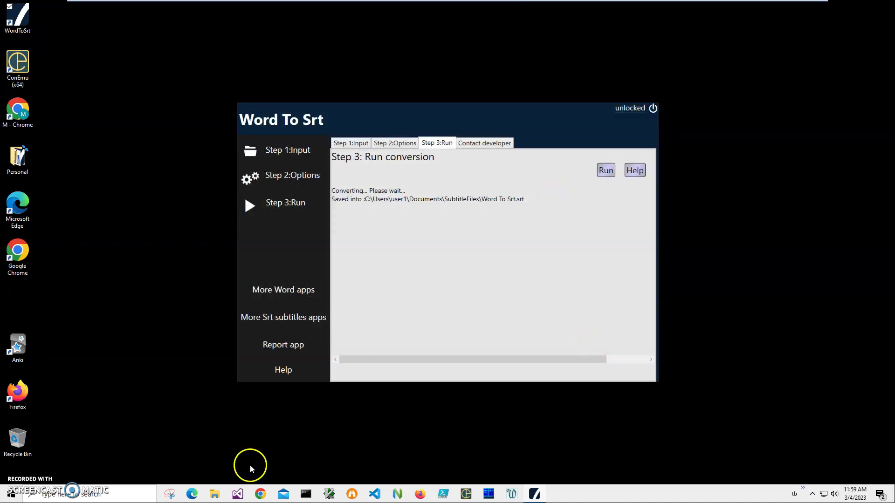
{"action": "left_click", "coordinate": [215, 495]}
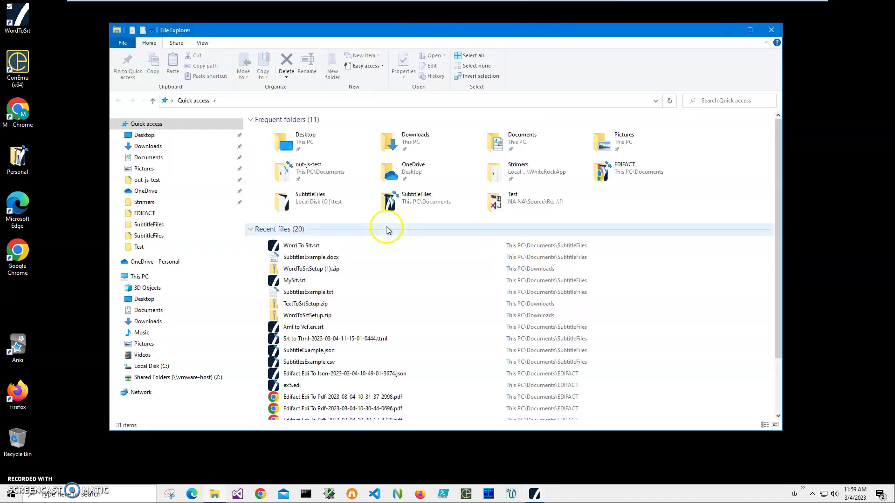
Step: Open Word To Srt.srt in Srt Viewer, enlarging the window and widening the Text column
{"action": "left_click", "coordinate": [301, 245]}
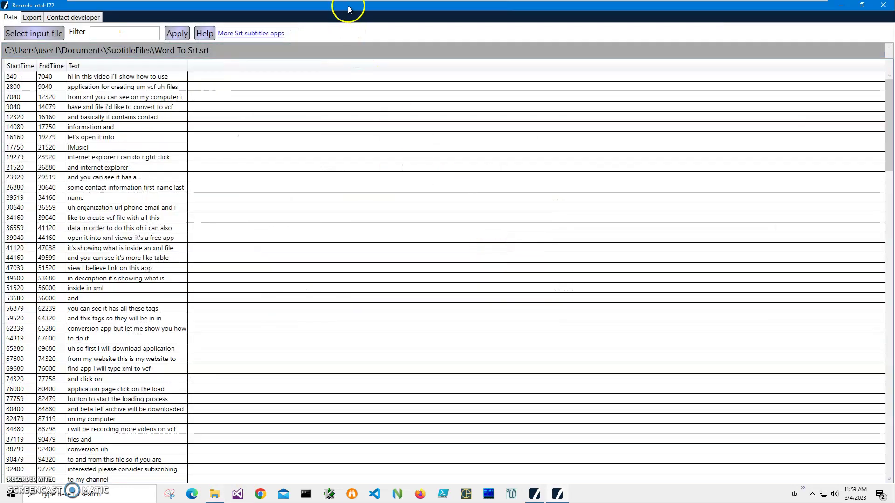
{"action": "double_click", "coordinate": [348, 12]}
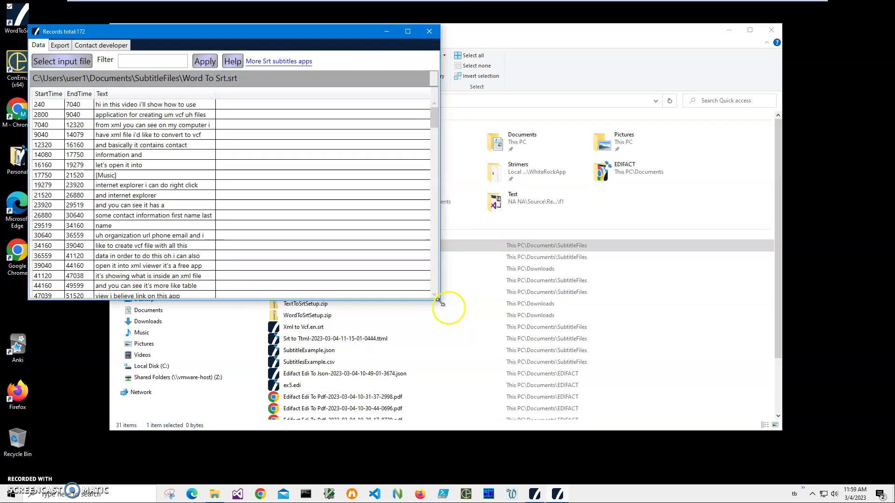
{"action": "left_click_drag", "start_coordinate": [438, 301], "coordinate": [696, 451]}
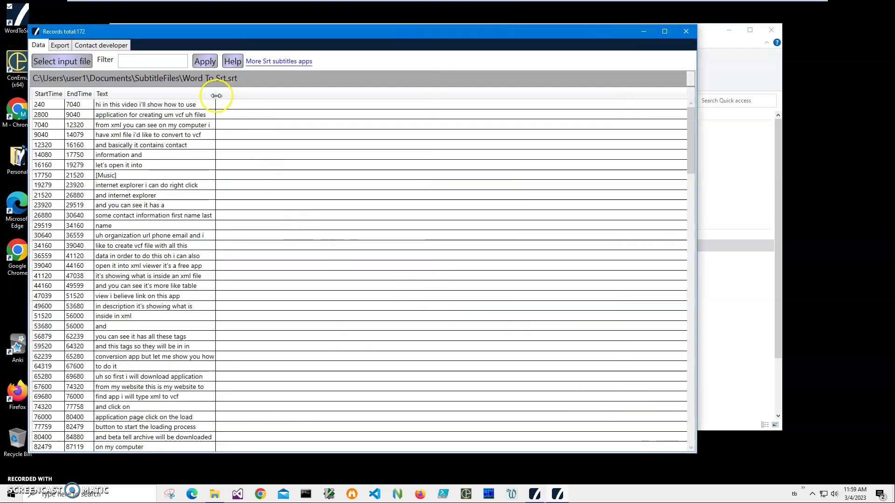
{"action": "left_click_drag", "start_coordinate": [217, 95], "coordinate": [302, 95]}
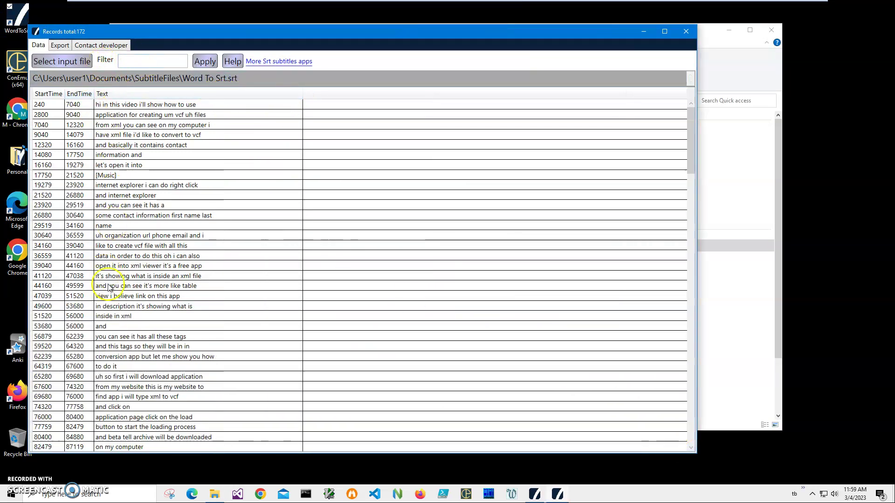
Step: Check the Export tab, return to the records grid, select row 17750, and close the viewer
{"action": "left_click", "coordinate": [59, 46]}
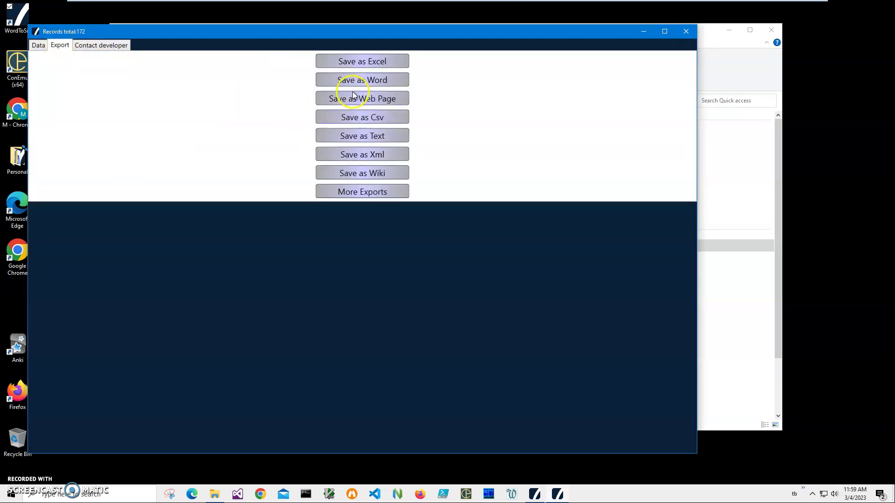
{"action": "left_click", "coordinate": [39, 45]}
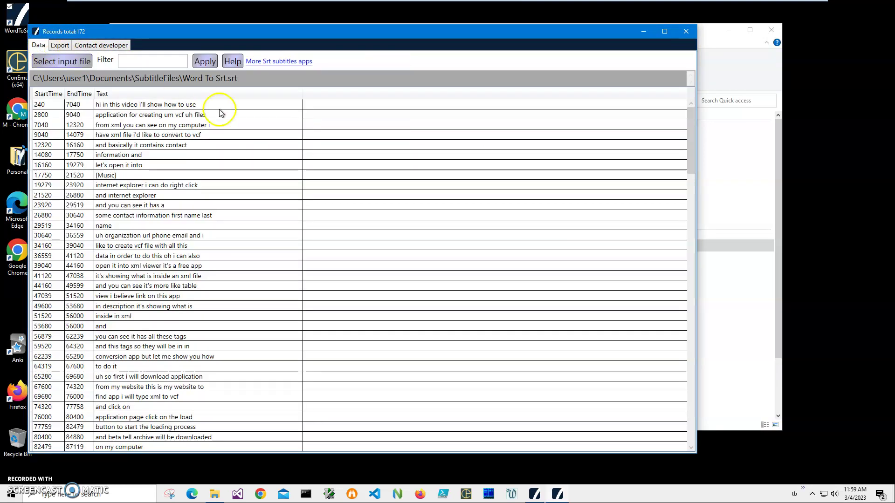
{"action": "left_click", "coordinate": [185, 175]}
{"action": "scroll", "coordinate": [186, 181], "scroll_direction": "down", "scroll_amount": 5}
{"action": "scroll", "coordinate": [203, 209], "scroll_direction": "down", "scroll_amount": 5}
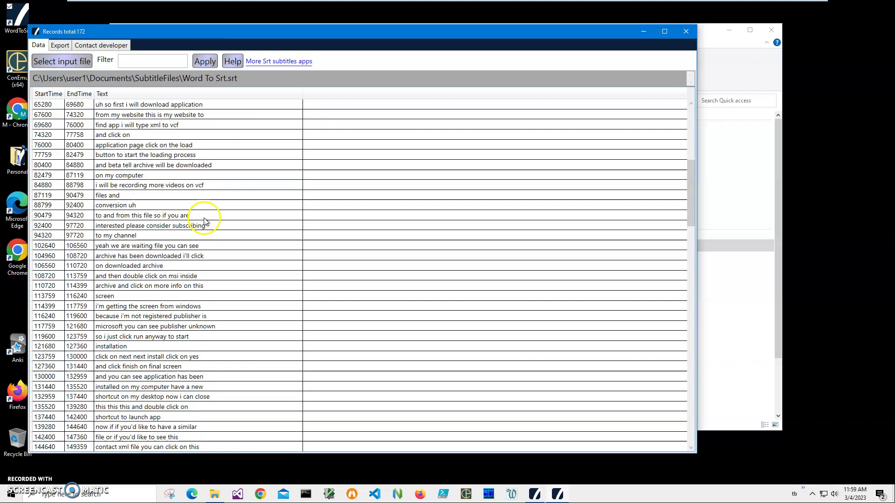
{"action": "scroll", "coordinate": [210, 220], "scroll_direction": "down", "scroll_amount": 5}
{"action": "scroll", "coordinate": [211, 222], "scroll_direction": "down", "scroll_amount": 5}
{"action": "scroll", "coordinate": [210, 222], "scroll_direction": "down", "scroll_amount": 5}
{"action": "scroll", "coordinate": [210, 222], "scroll_direction": "down", "scroll_amount": 5}
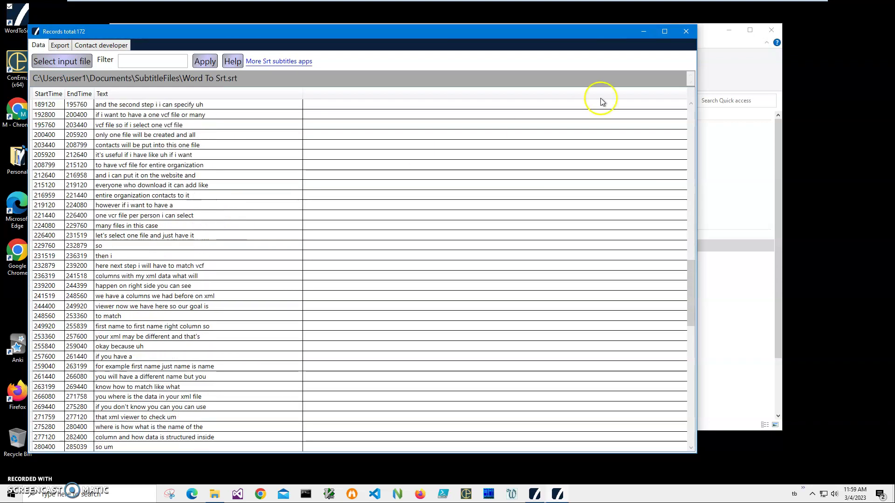
{"action": "left_click", "coordinate": [686, 32]}
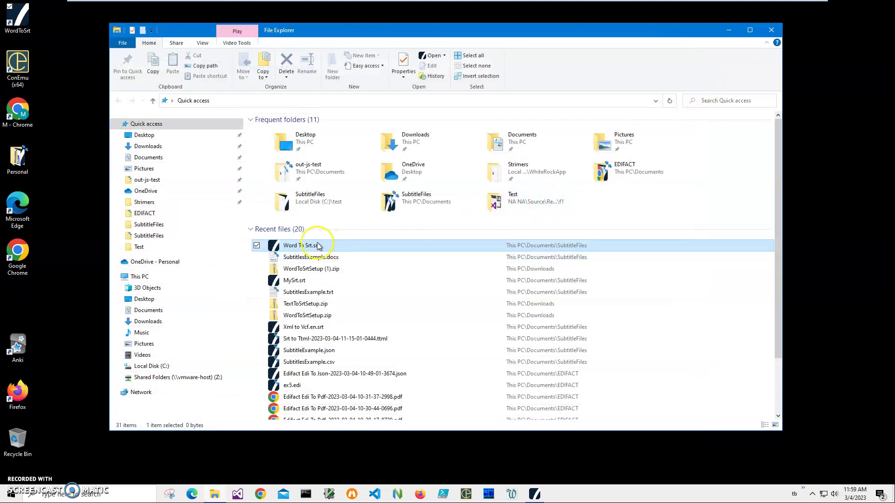
Step: Open Word To Srt.srt from File Explorer's Recent files with Edit with Notepad++
{"action": "right_click", "coordinate": [304, 249]}
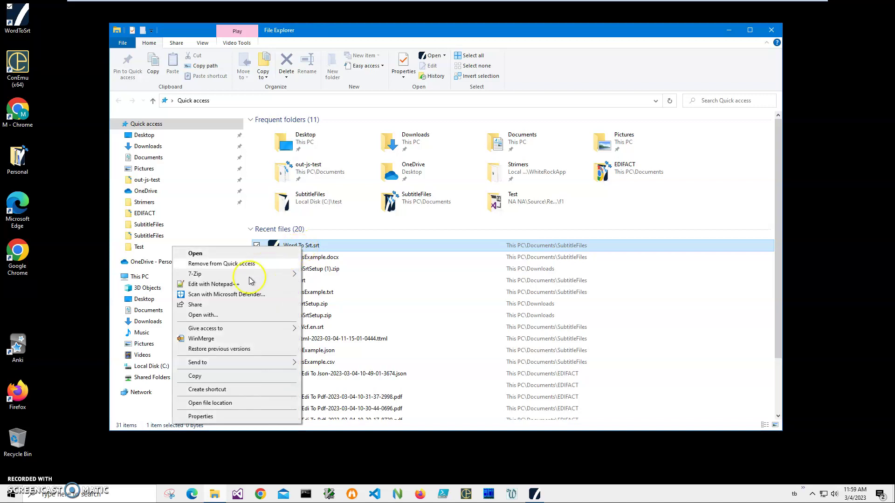
{"action": "left_click", "coordinate": [213, 284]}
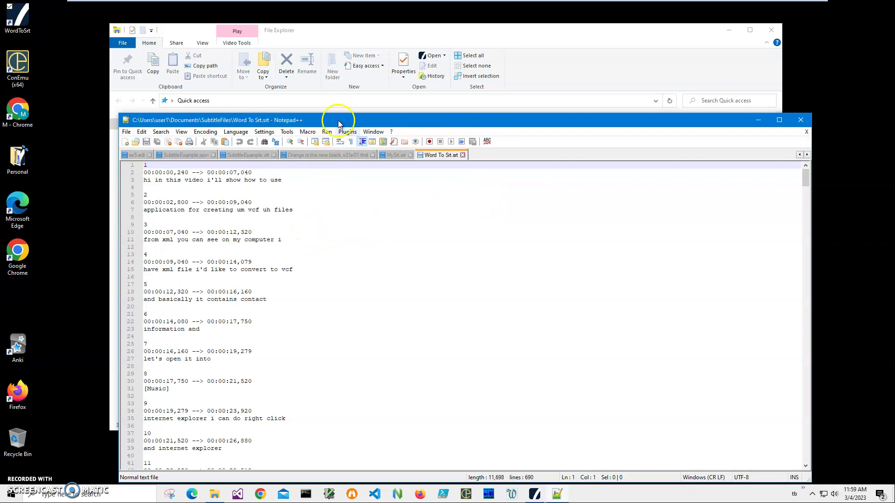
{"action": "left_click_drag", "start_coordinate": [339, 122], "coordinate": [343, 48]}
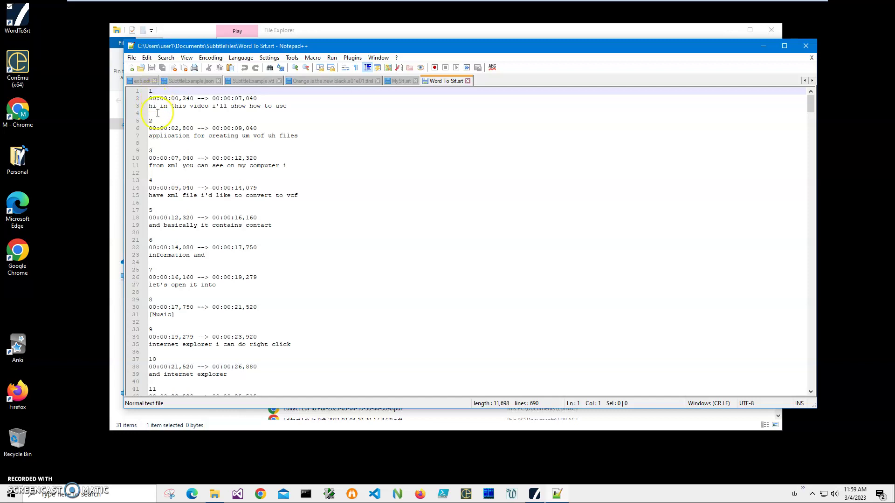
{"action": "double_click", "coordinate": [200, 98]}
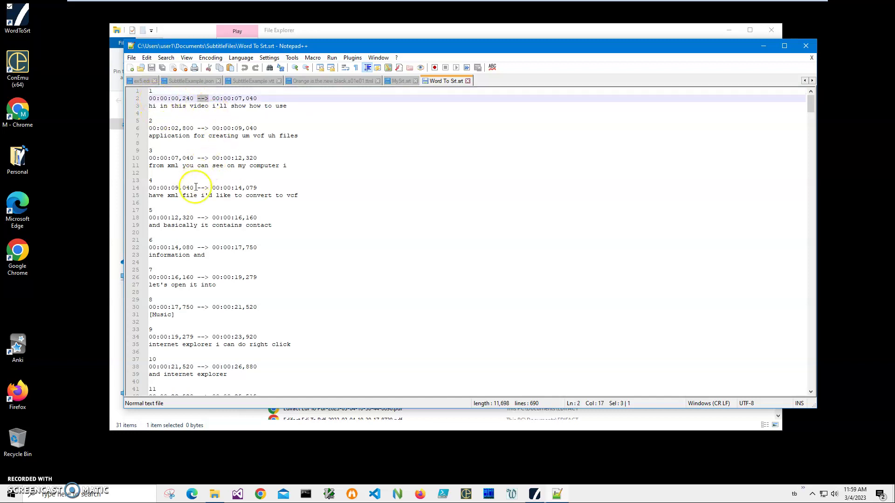
{"action": "scroll", "coordinate": [308, 302], "scroll_direction": "down", "scroll_amount": 2}
{"action": "scroll", "coordinate": [309, 301], "scroll_direction": "down", "scroll_amount": 3}
{"action": "scroll", "coordinate": [308, 301], "scroll_direction": "down", "scroll_amount": 3}
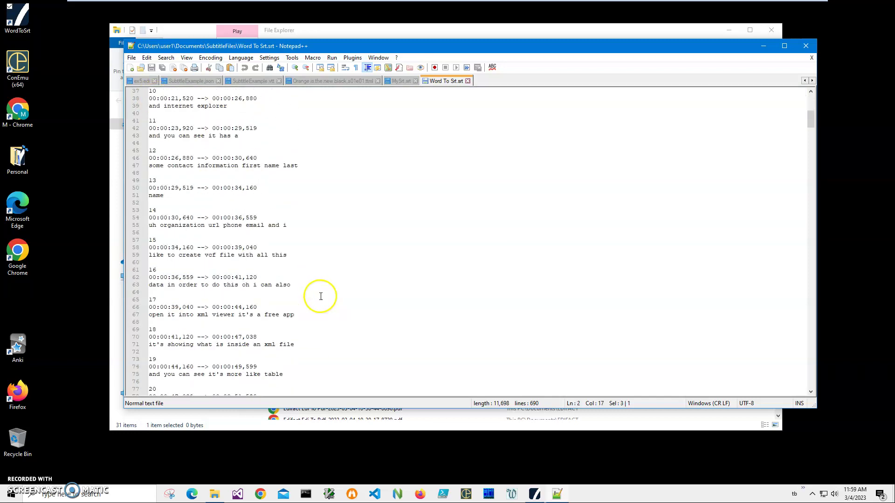
{"action": "scroll", "coordinate": [321, 296], "scroll_direction": "down", "scroll_amount": 3}
{"action": "scroll", "coordinate": [324, 296], "scroll_direction": "down", "scroll_amount": 3}
{"action": "scroll", "coordinate": [324, 296], "scroll_direction": "down", "scroll_amount": 3}
{"action": "scroll", "coordinate": [323, 297], "scroll_direction": "down", "scroll_amount": 3}
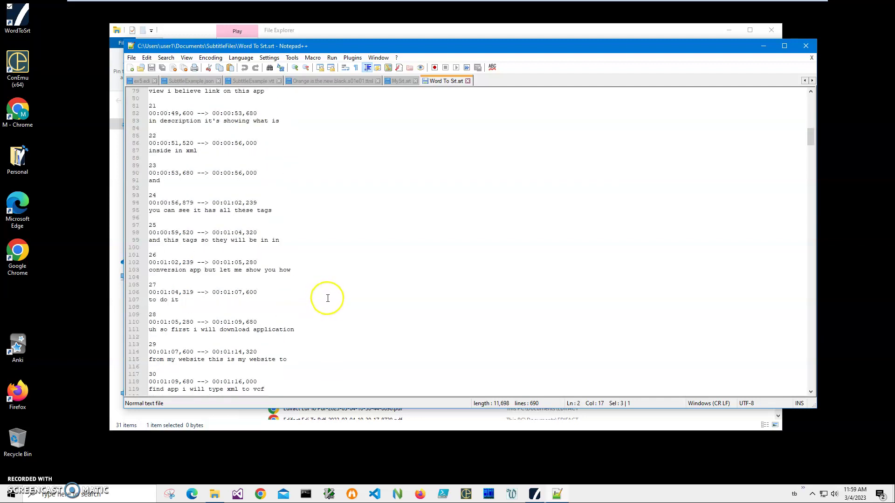
{"action": "scroll", "coordinate": [324, 297], "scroll_direction": "down", "scroll_amount": 3}
{"action": "scroll", "coordinate": [328, 299], "scroll_direction": "down", "scroll_amount": 3}
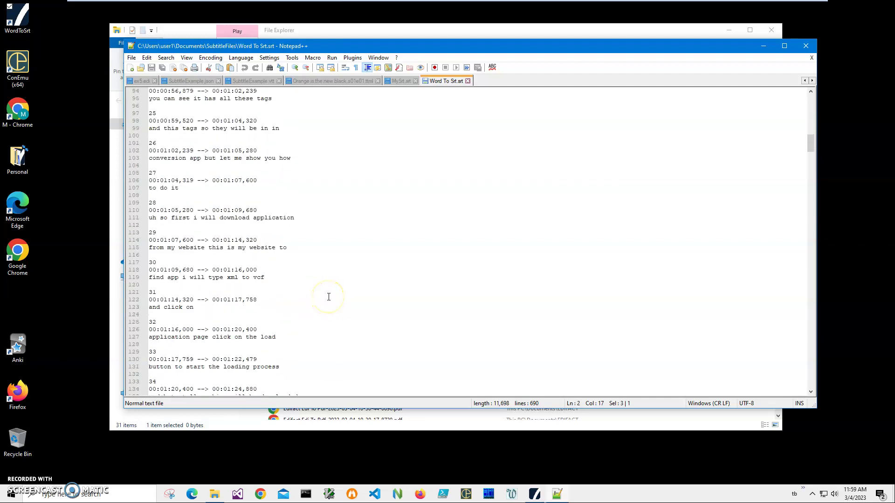